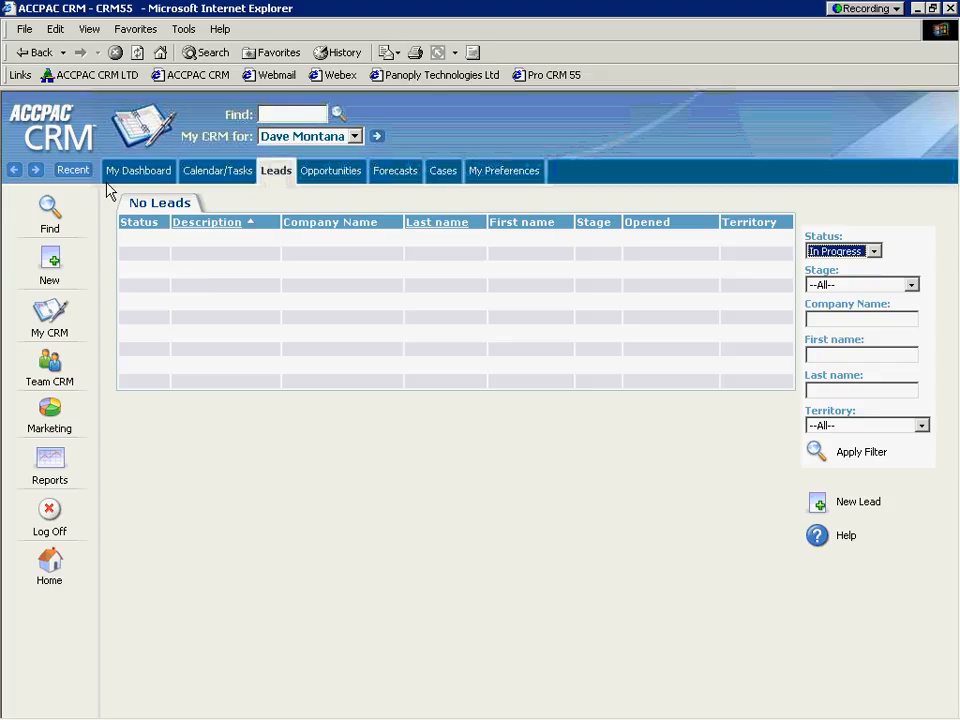
# Start a new marketing target list named "Tradeshow leads by State" and set its target source to Person Target List.
pyautogui.click(49, 411)
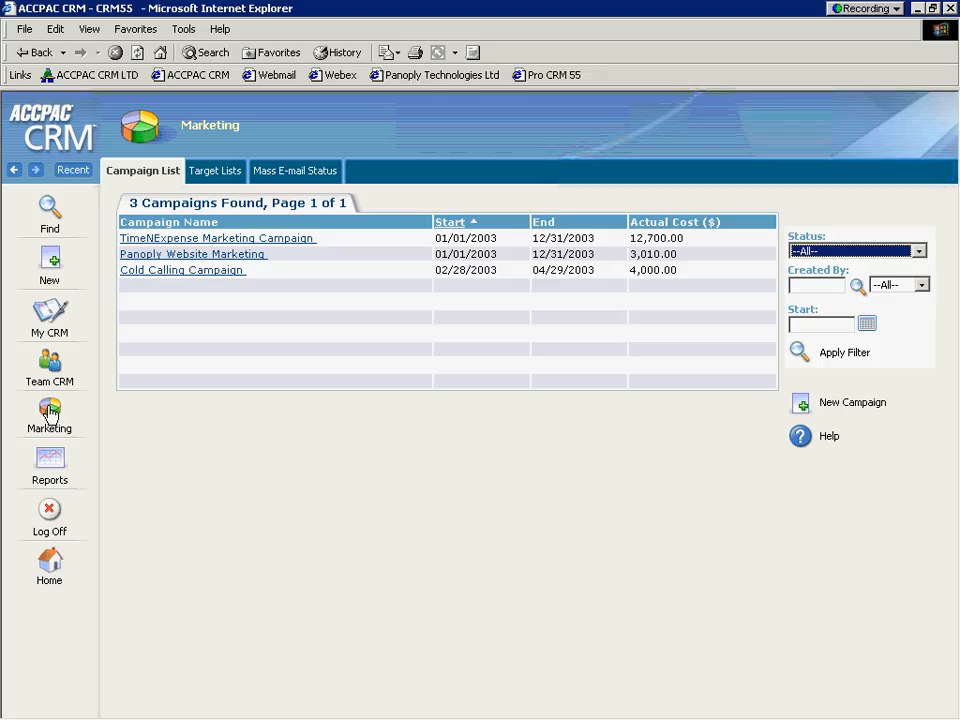
pyautogui.click(212, 174)
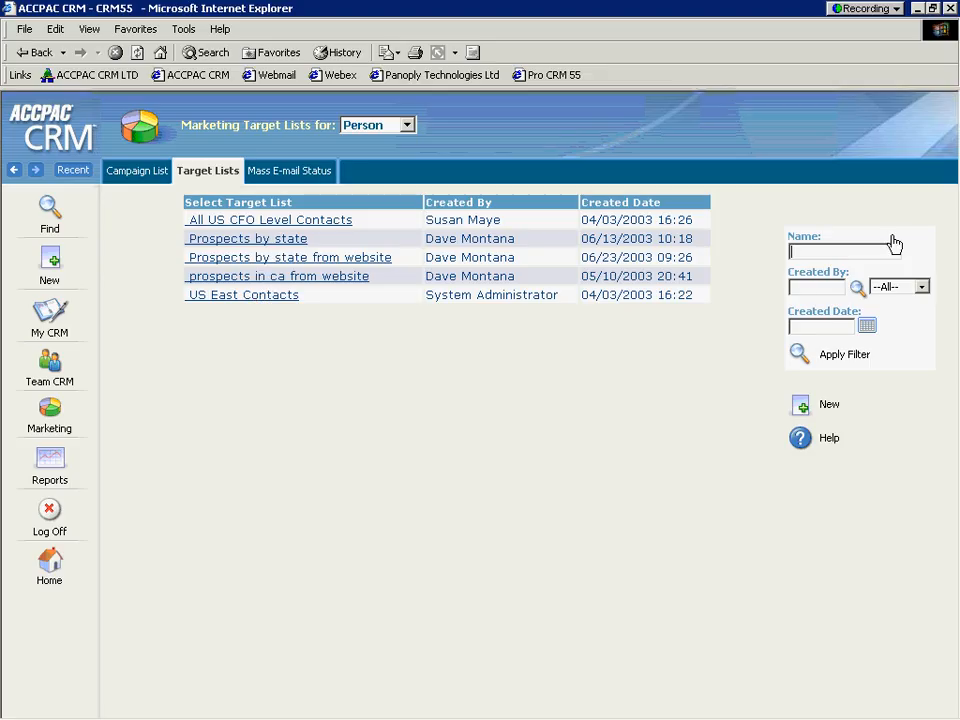
pyautogui.click(800, 406)
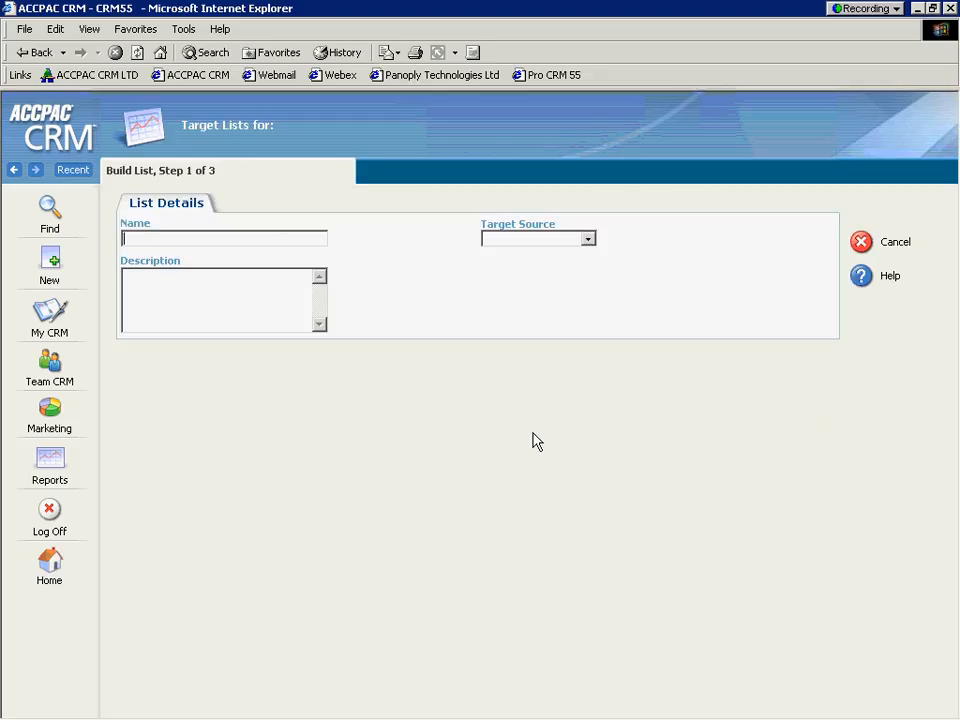
pyautogui.write('Tradeshow leads by State')
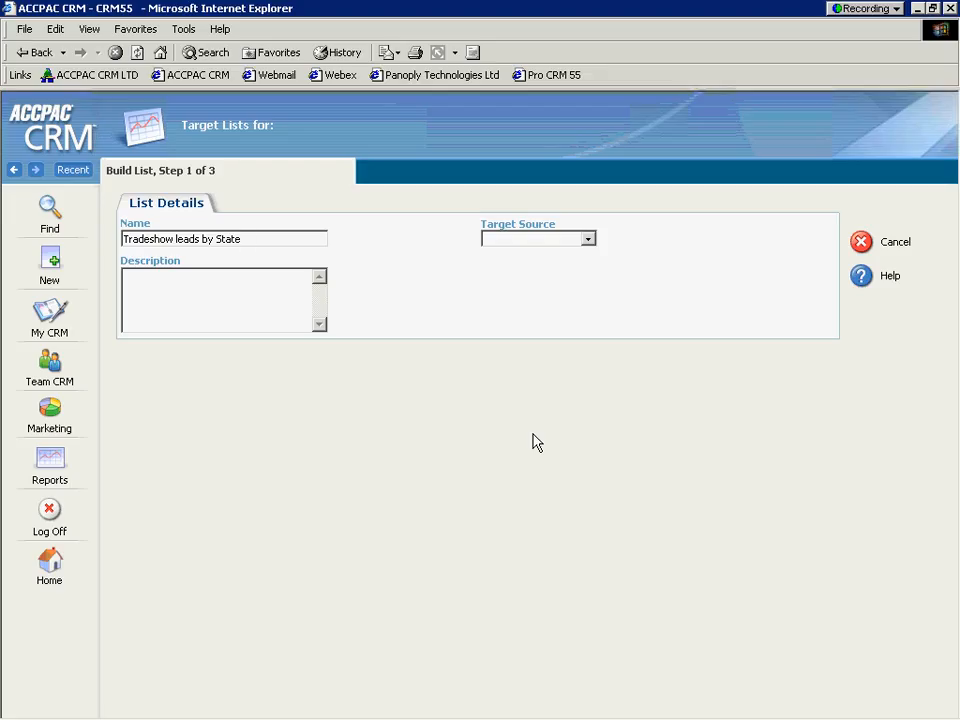
pyautogui.click(583, 243)
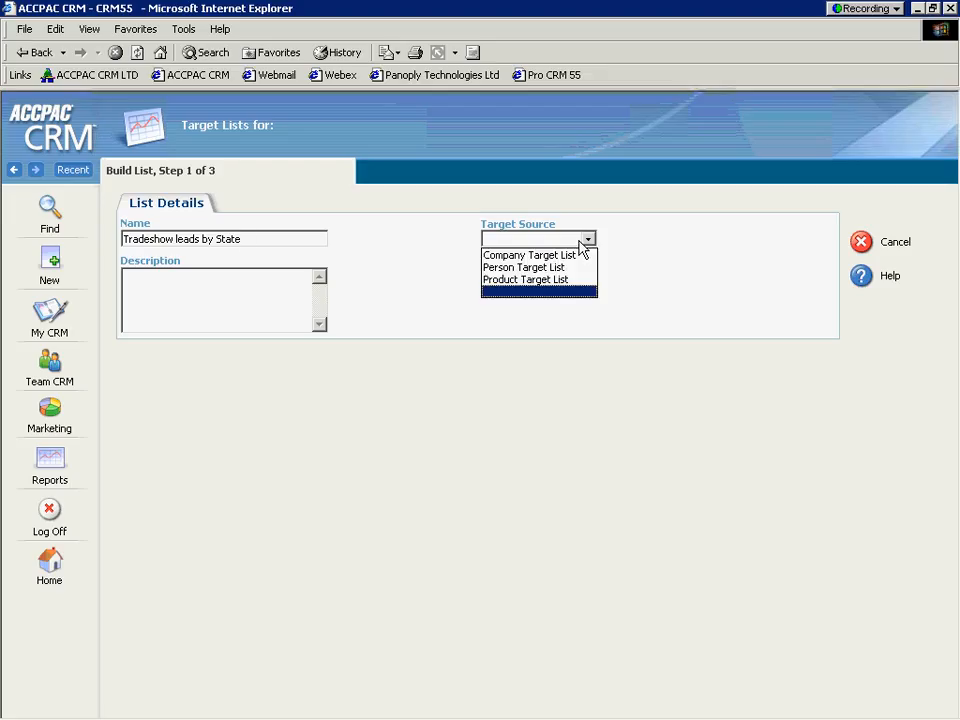
pyautogui.click(563, 268)
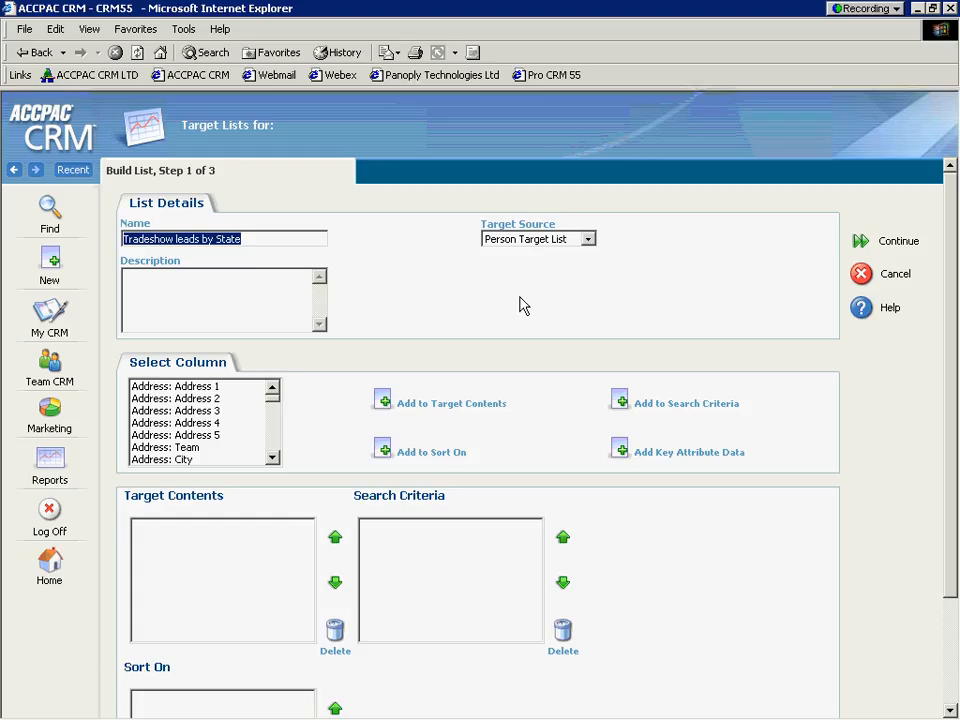
# Add the Address: Address 1 and Address: City columns to the target contents.
pyautogui.click(222, 388)
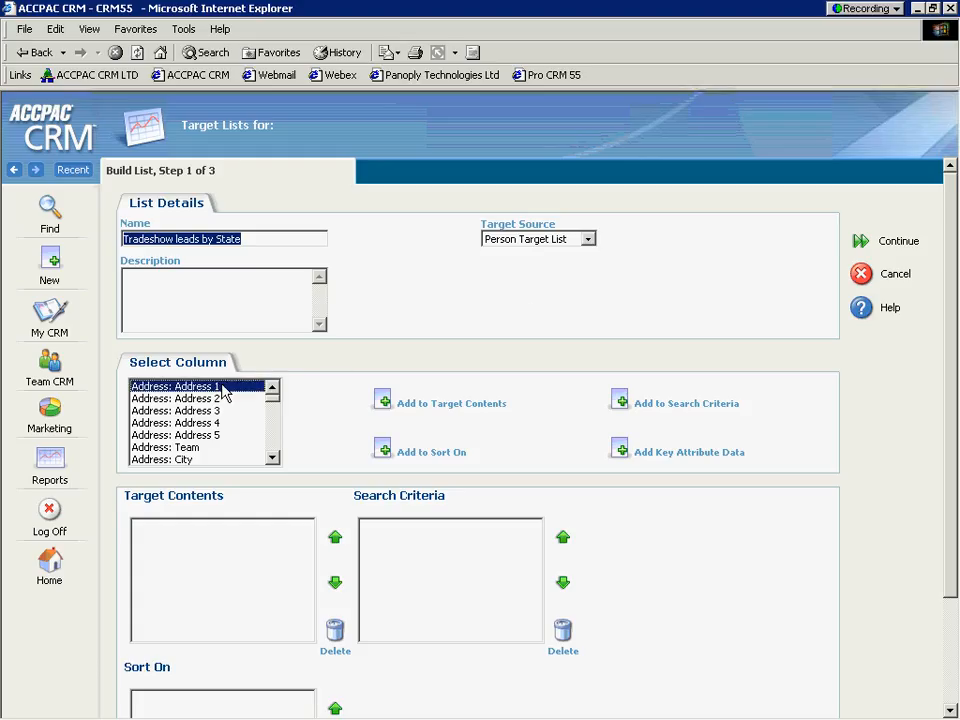
pyautogui.click(381, 400)
pyautogui.click(271, 458)
pyautogui.click(271, 458)
pyautogui.click(271, 458)
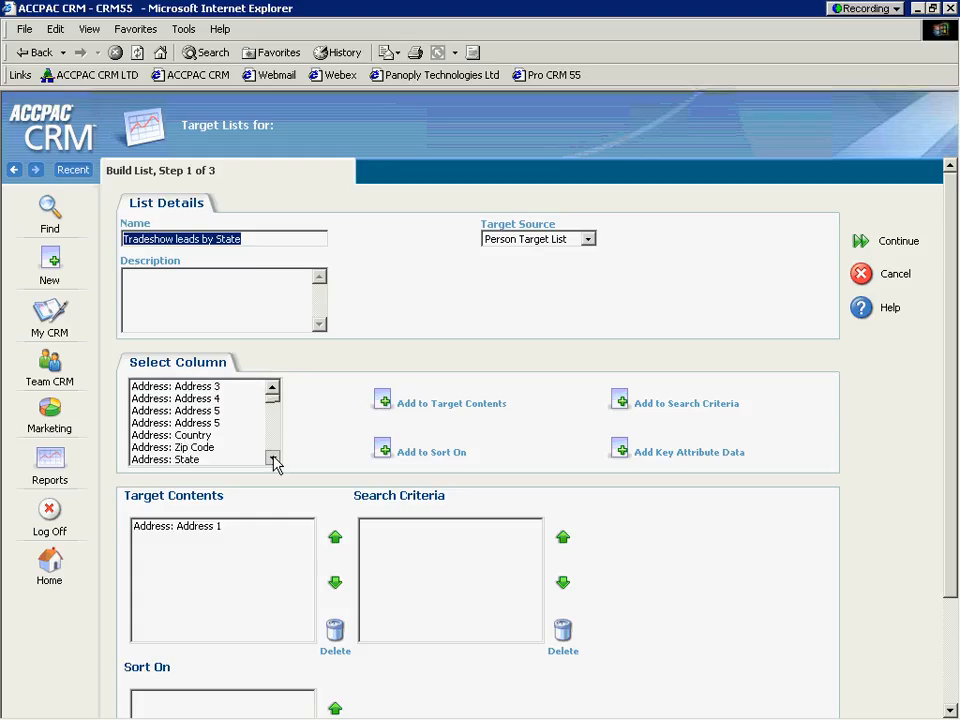
pyautogui.click(271, 458)
pyautogui.click(271, 458)
pyautogui.click(200, 399)
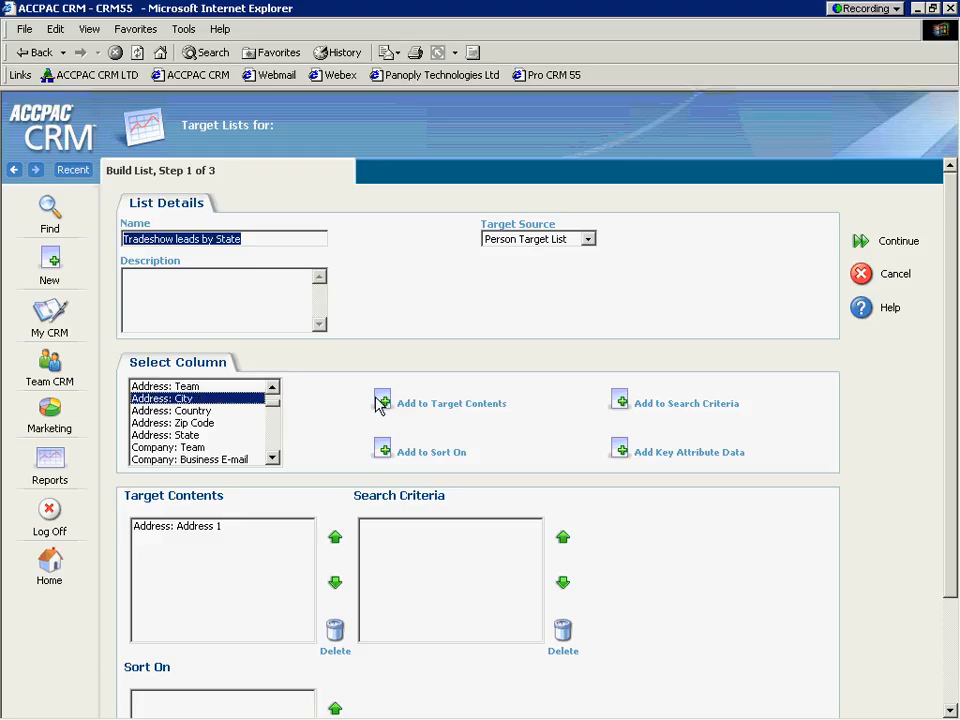
pyautogui.click(380, 402)
# Add Address: Country, Zip Code and State to the target contents, and add Address: State to the search criteria.
pyautogui.click(212, 412)
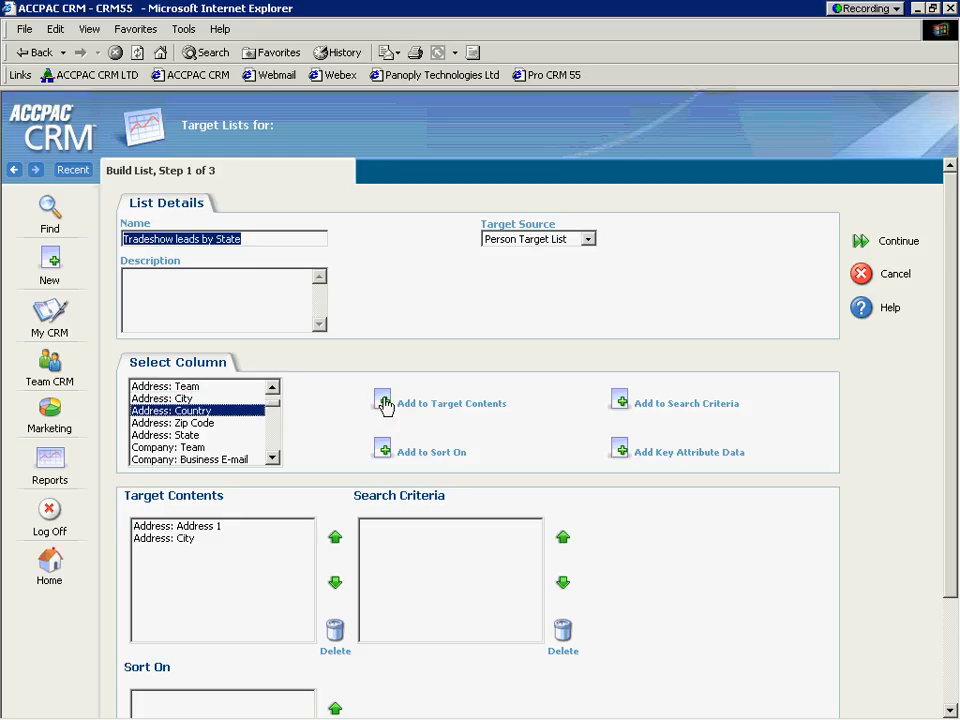
pyautogui.click(381, 400)
pyautogui.click(257, 424)
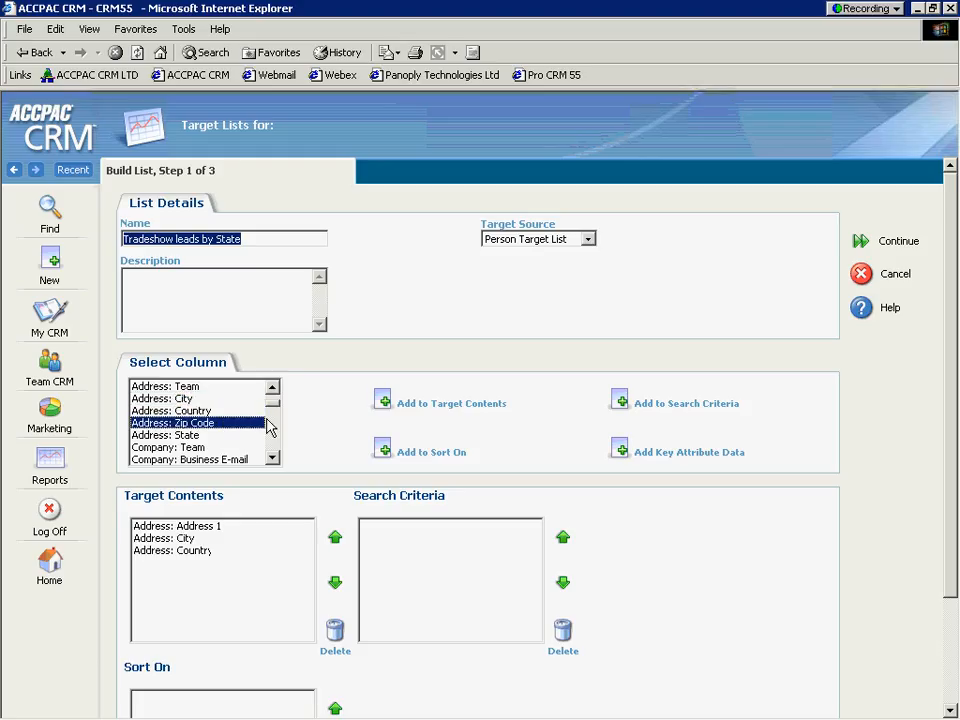
pyautogui.click(378, 400)
pyautogui.click(246, 435)
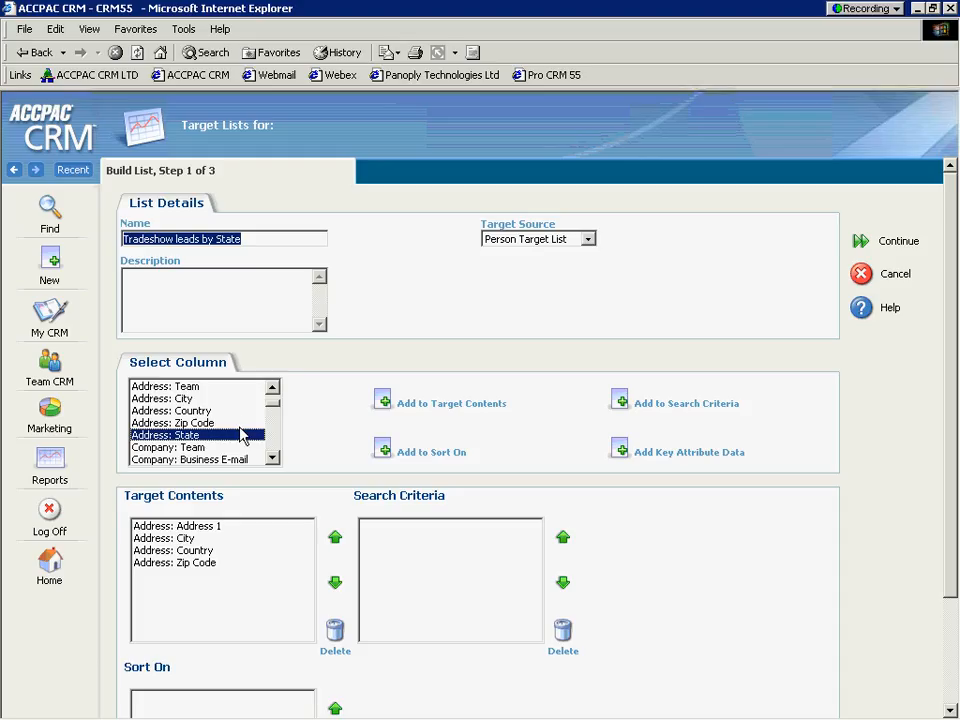
pyautogui.click(385, 403)
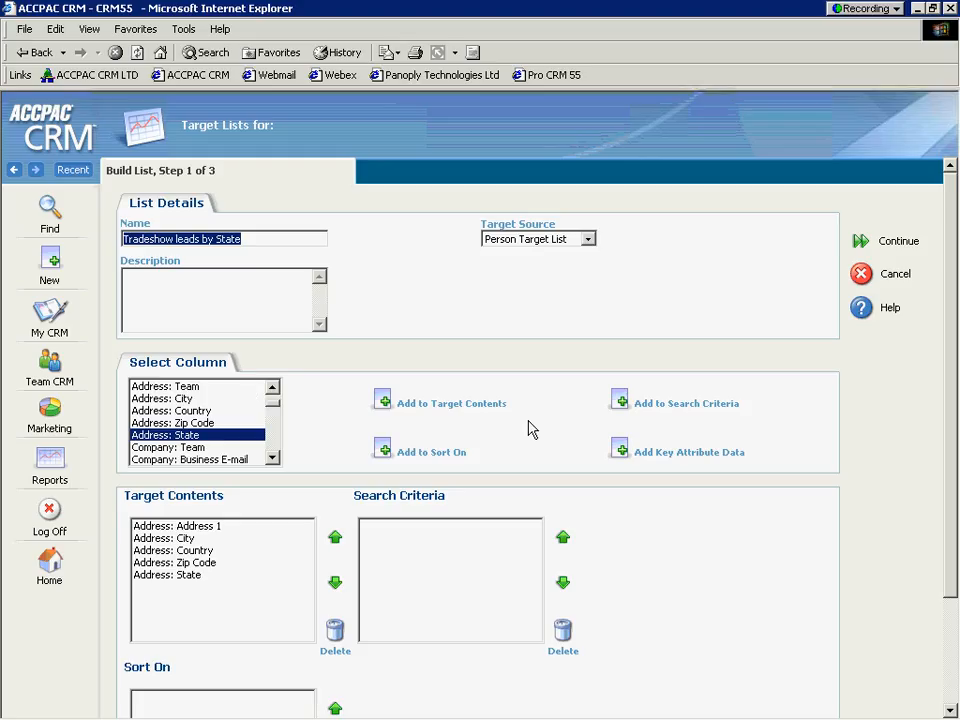
pyautogui.click(620, 401)
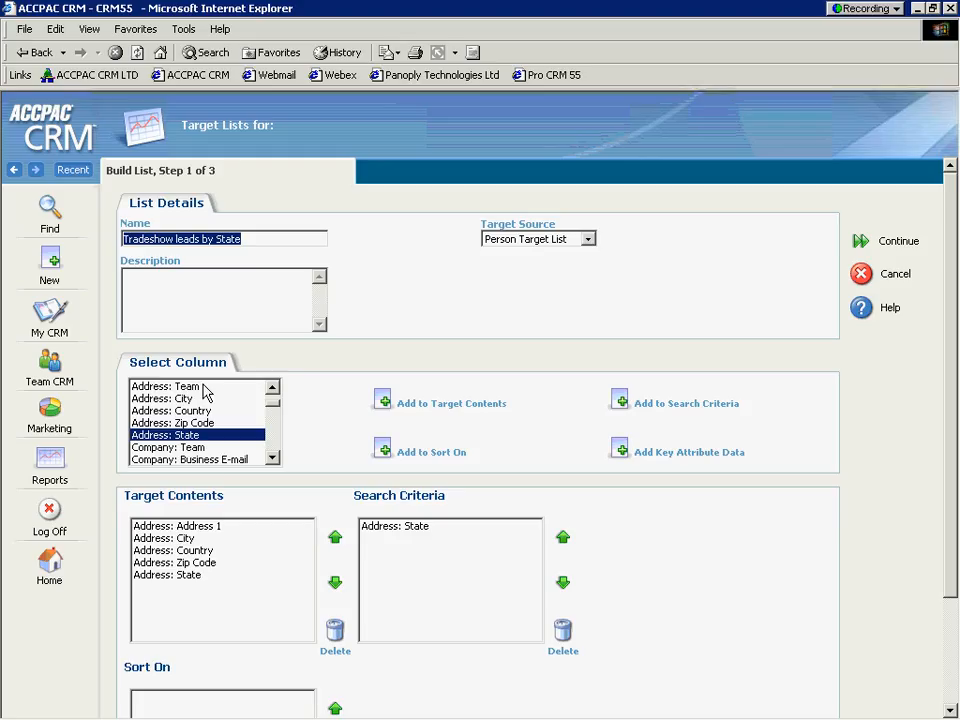
# Add the Person: First and Person: Last Name columns to the target contents.
pyautogui.click(272, 457)
pyautogui.click(272, 457)
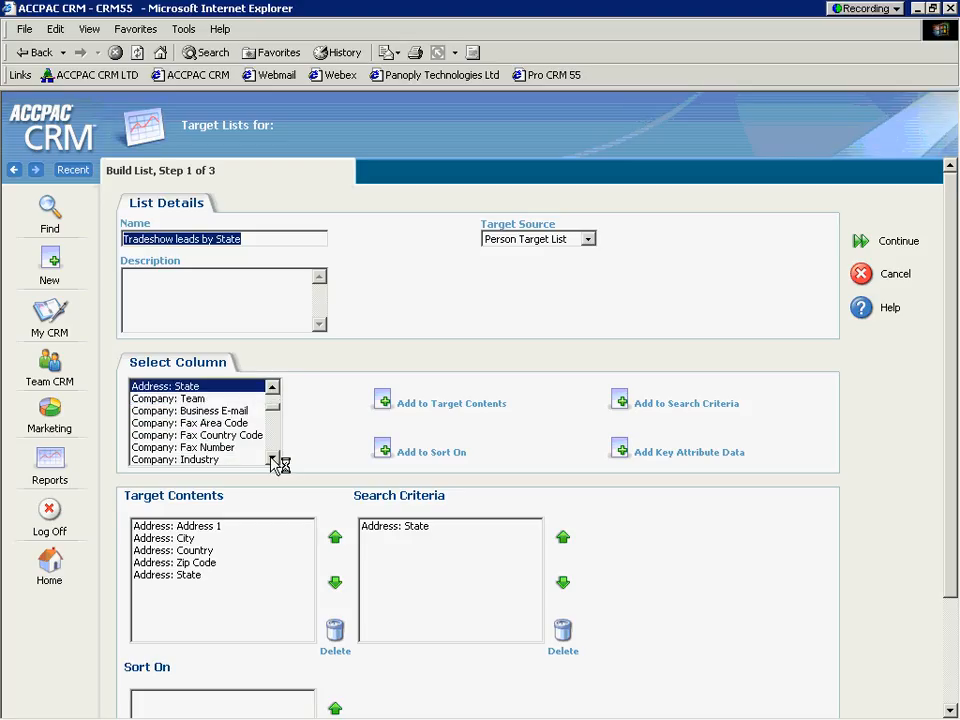
pyautogui.click(272, 457)
pyautogui.click(272, 457)
pyautogui.click(272, 457)
pyautogui.click(272, 457)
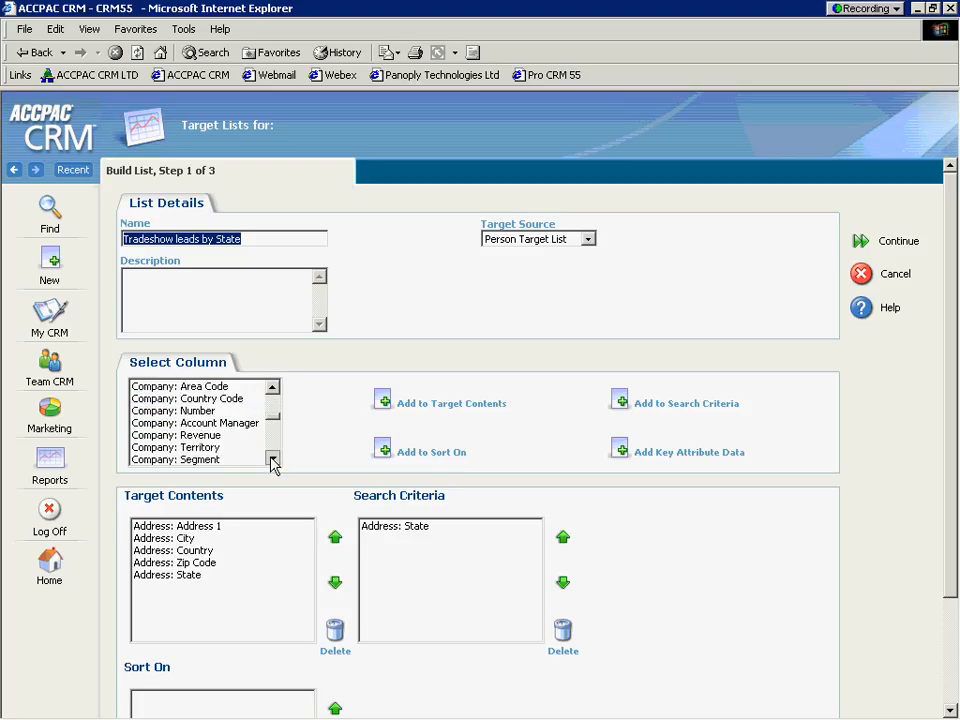
pyautogui.click(272, 457)
pyautogui.click(272, 457)
pyautogui.click(272, 457)
pyautogui.click(272, 457)
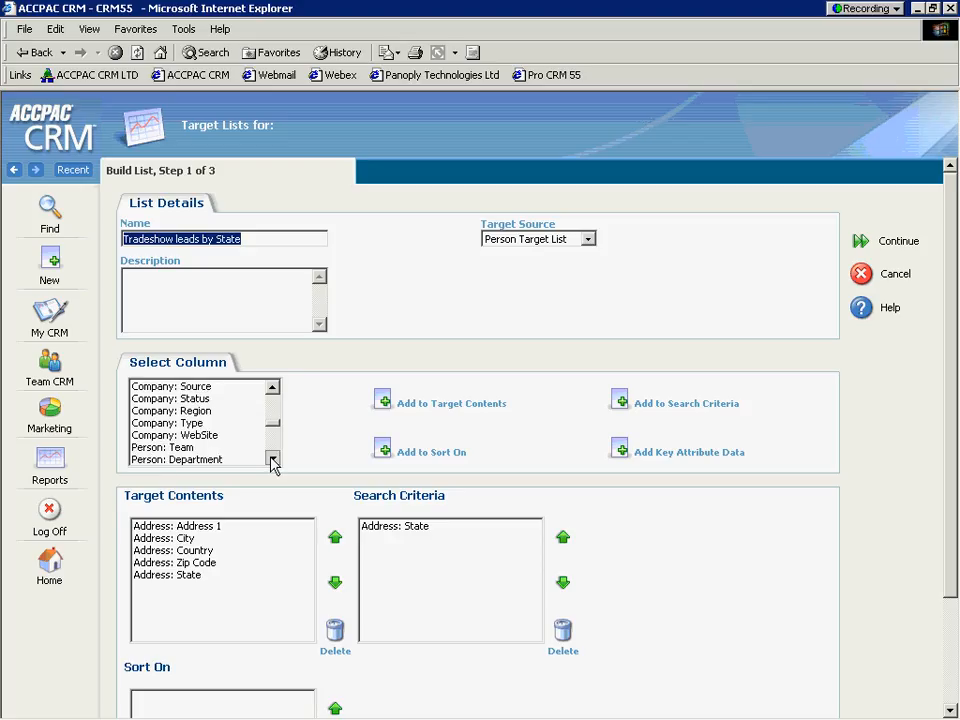
pyautogui.click(272, 457)
pyautogui.click(272, 457)
pyautogui.click(272, 457)
pyautogui.click(272, 457)
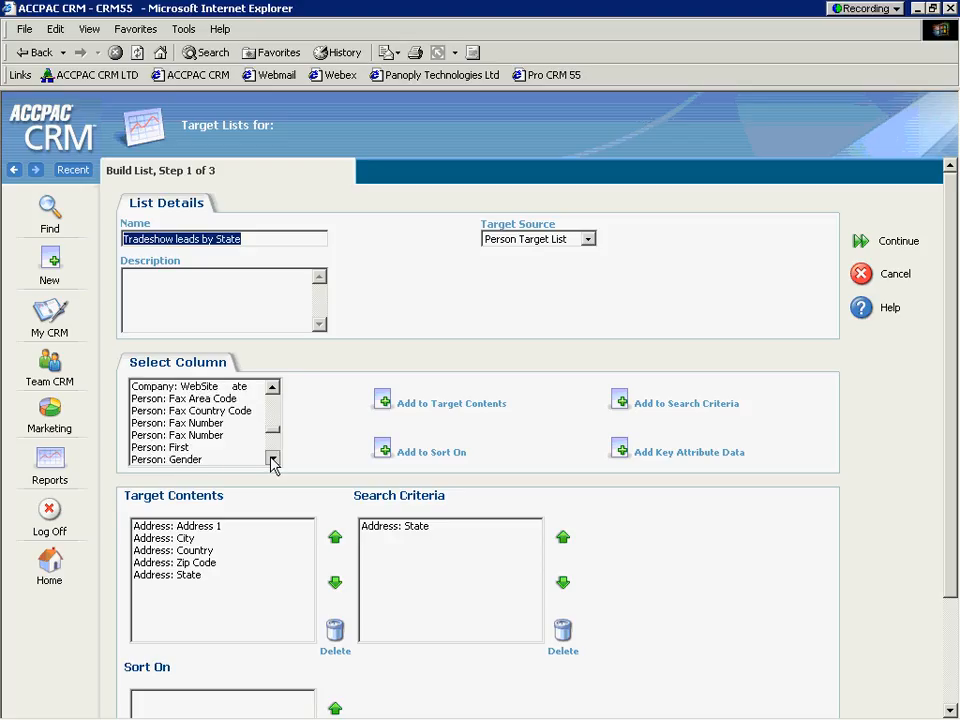
pyautogui.click(272, 457)
pyautogui.click(272, 457)
pyautogui.click(193, 399)
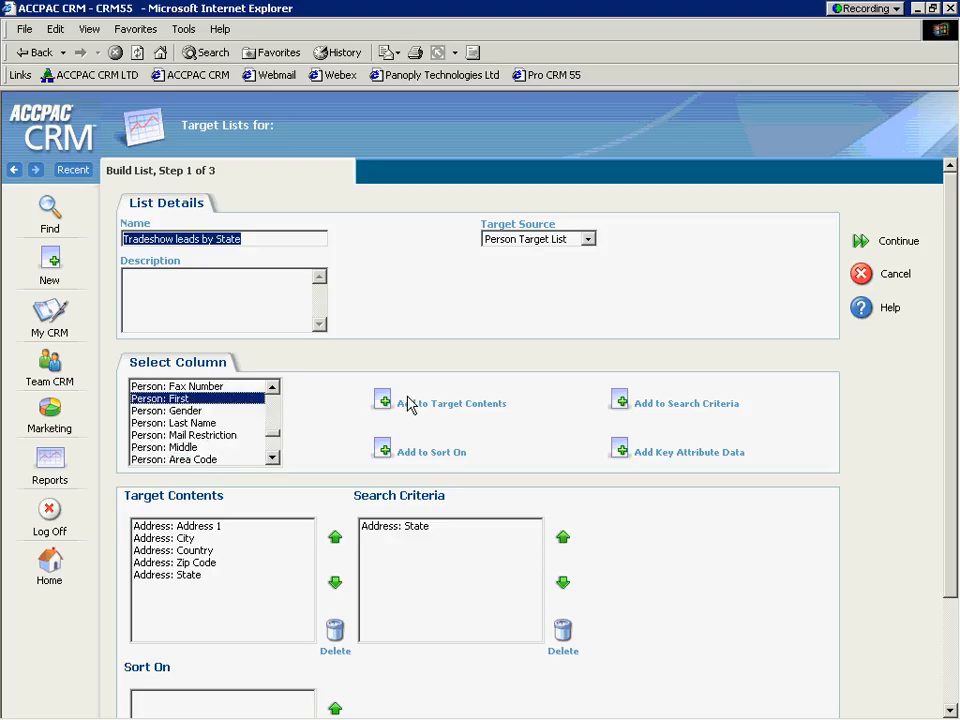
pyautogui.click(197, 423)
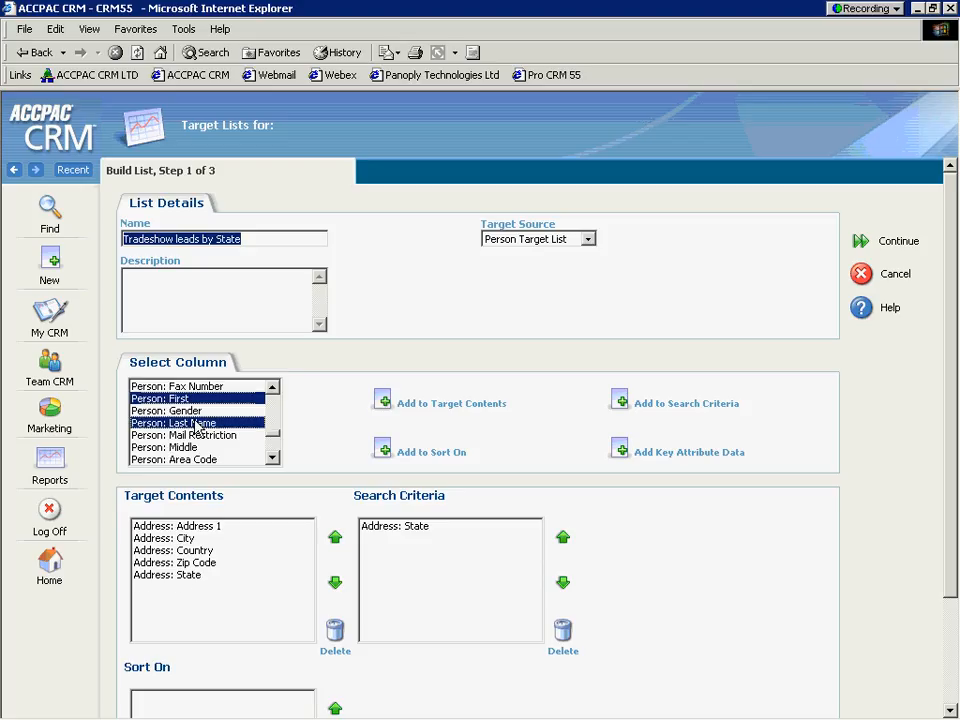
pyautogui.click(384, 405)
# Add Person: Source to both the target contents and the search criteria, and continue to the criteria values.
pyautogui.click(272, 457)
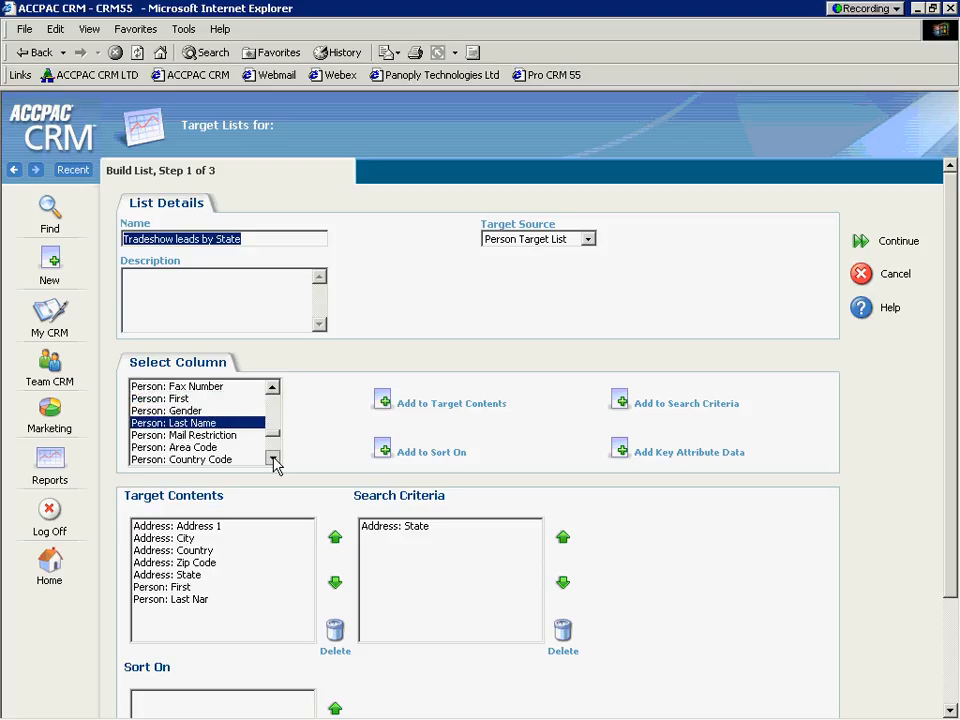
pyautogui.click(272, 457)
pyautogui.click(272, 457)
pyautogui.click(272, 457)
pyautogui.click(272, 457)
pyautogui.click(272, 457)
pyautogui.click(272, 457)
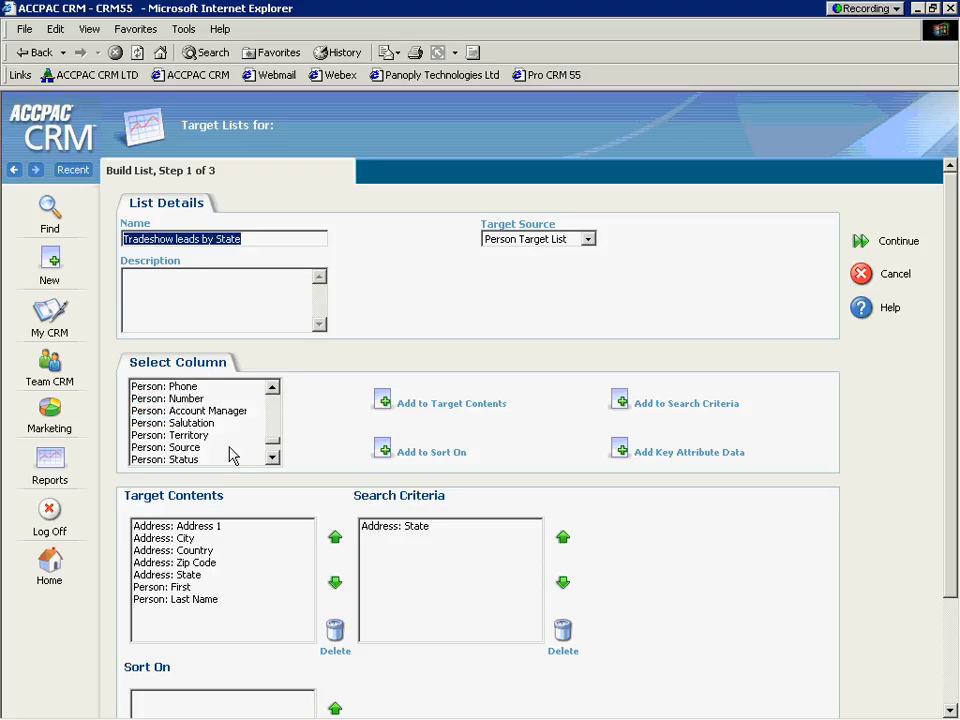
pyautogui.click(229, 448)
pyautogui.click(389, 405)
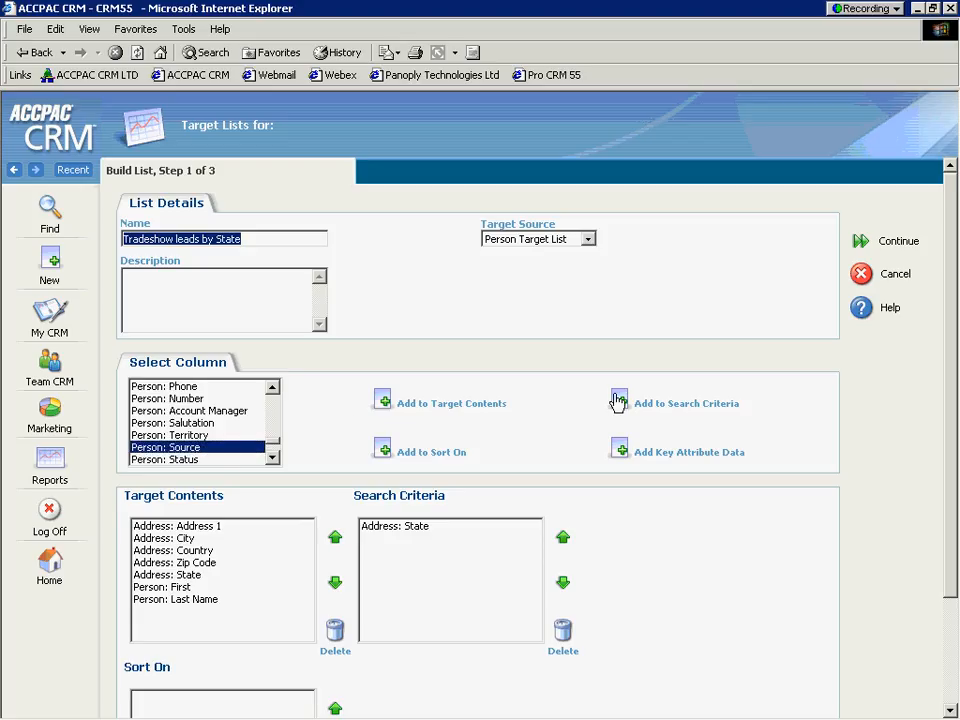
pyautogui.click(619, 404)
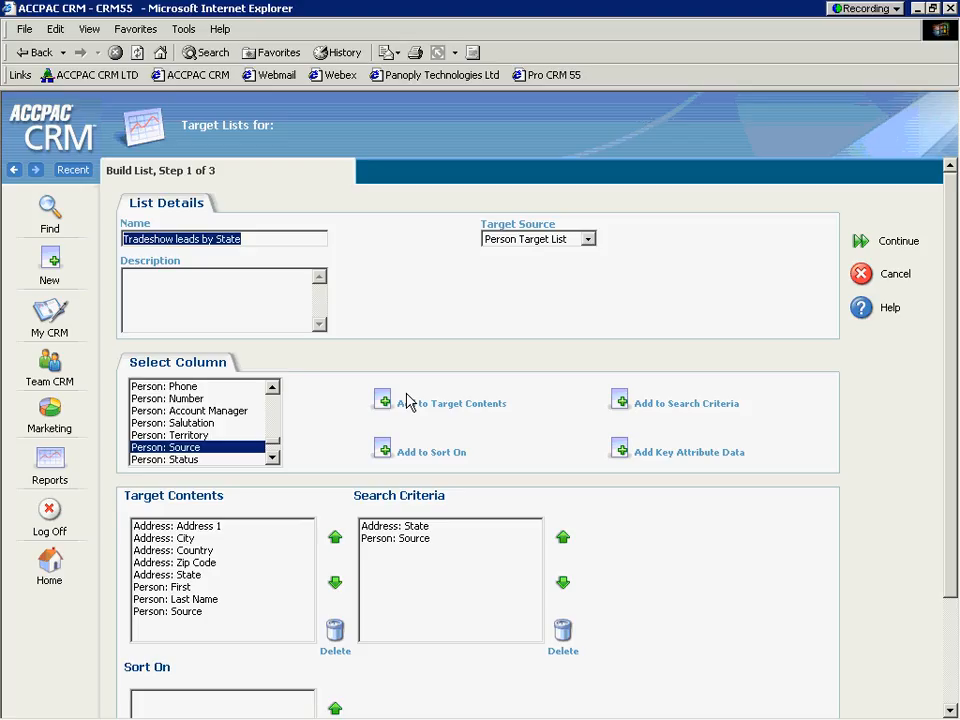
pyautogui.click(864, 242)
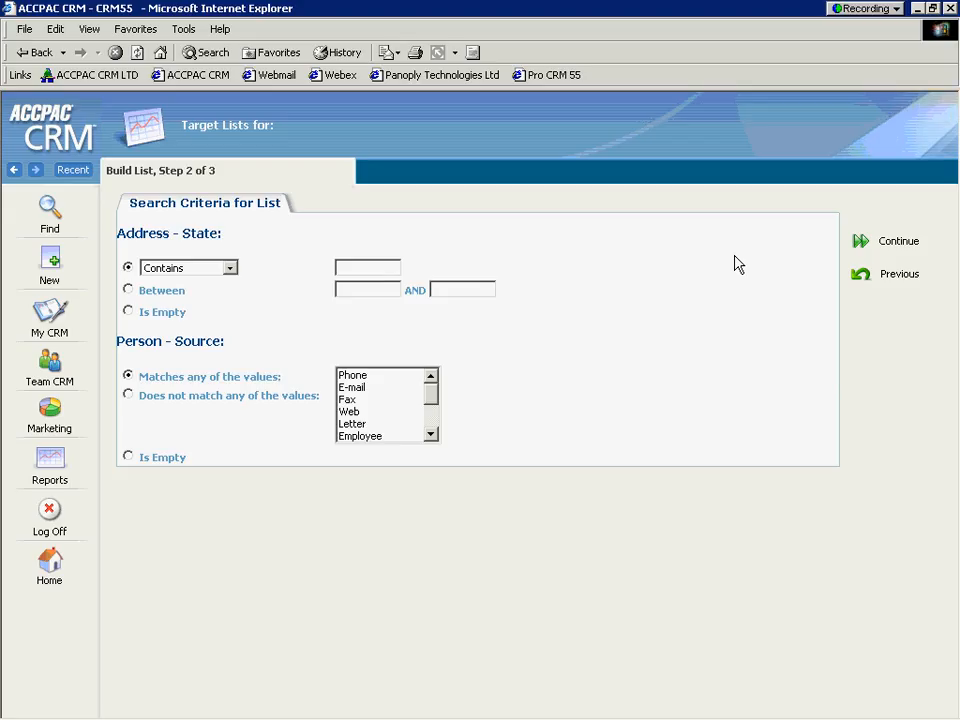
# Set the address state criterion to equal "ma", select the blank source value, and build and save the target list.
pyautogui.click(230, 268)
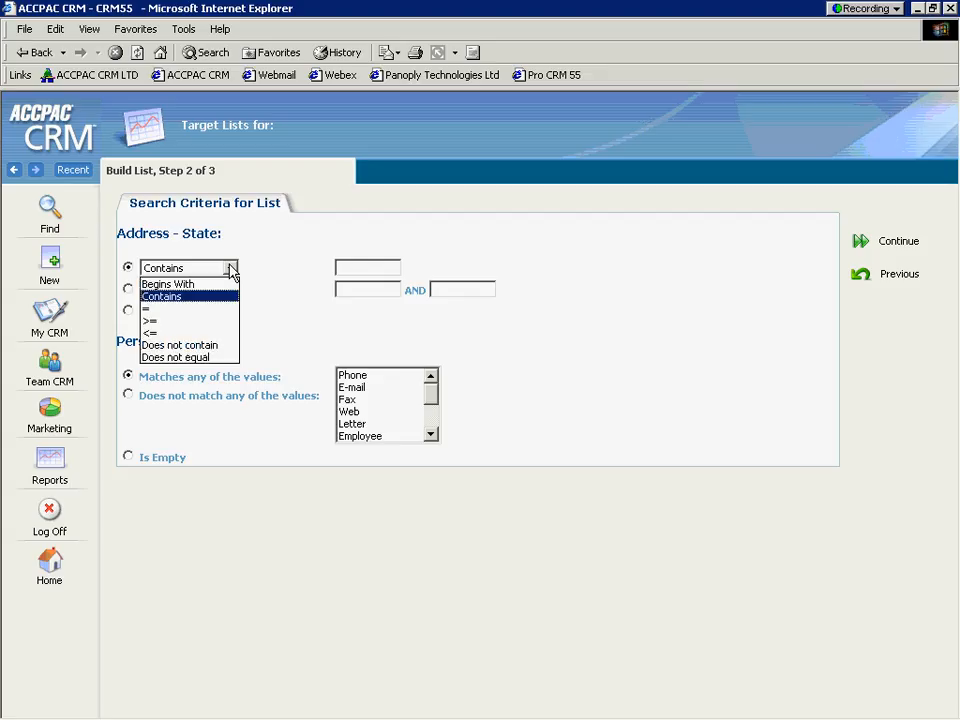
pyautogui.click(183, 308)
pyautogui.click(349, 268)
pyautogui.write('ma')
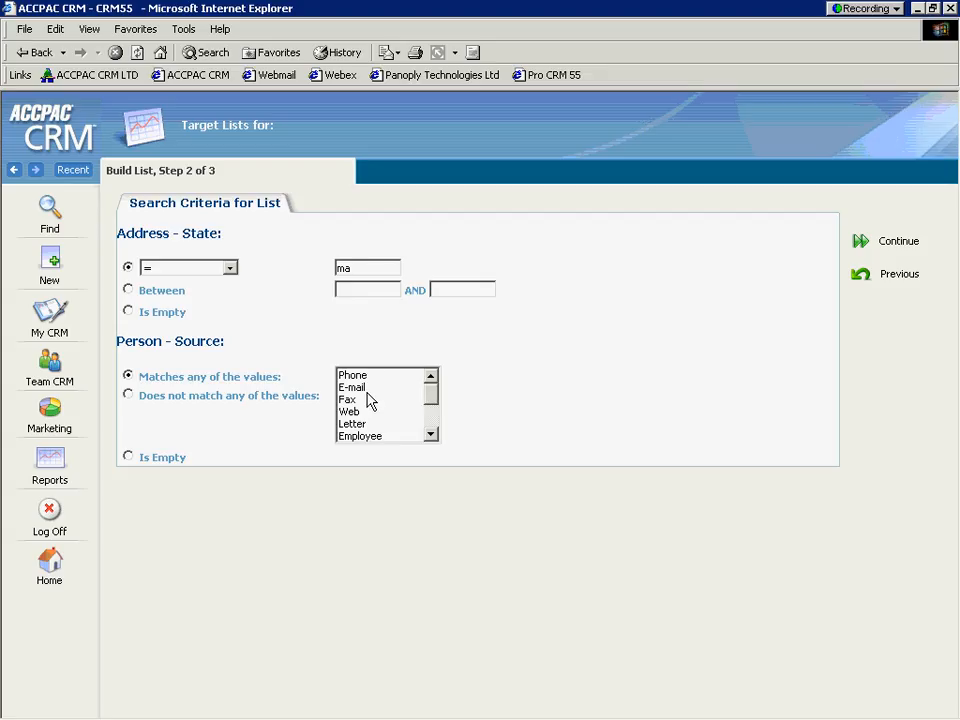
pyautogui.moveTo(432, 401); pyautogui.dragTo(431, 433)
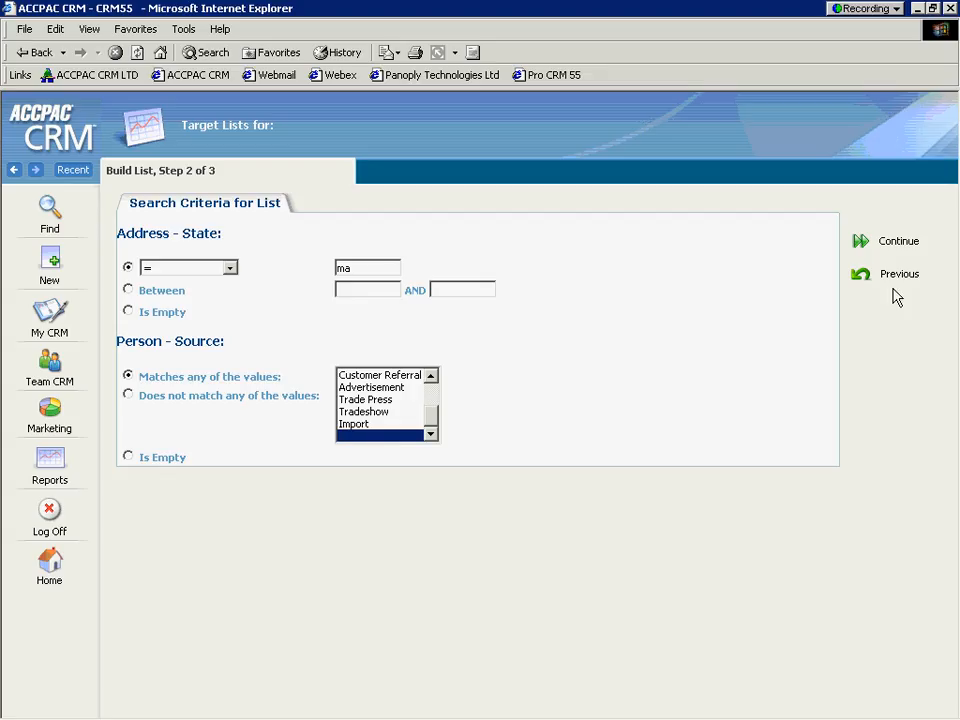
pyautogui.click(859, 248)
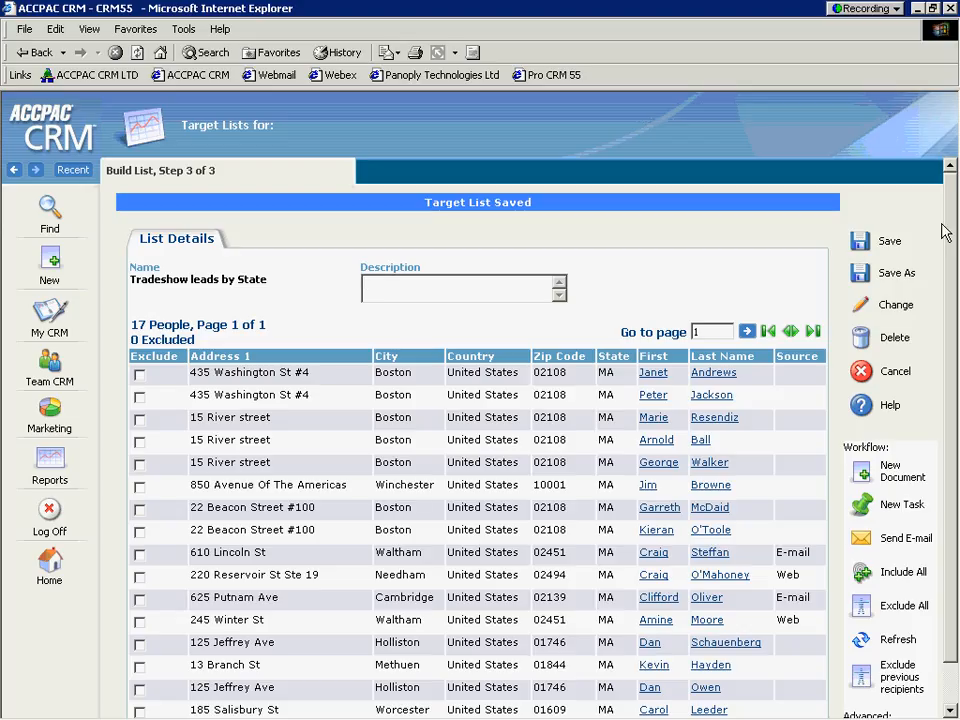
# Review the saved list's people and its available workflow and export actions, and return to the marketing target lists.
pyautogui.moveTo(946, 234); pyautogui.dragTo(956, 312)
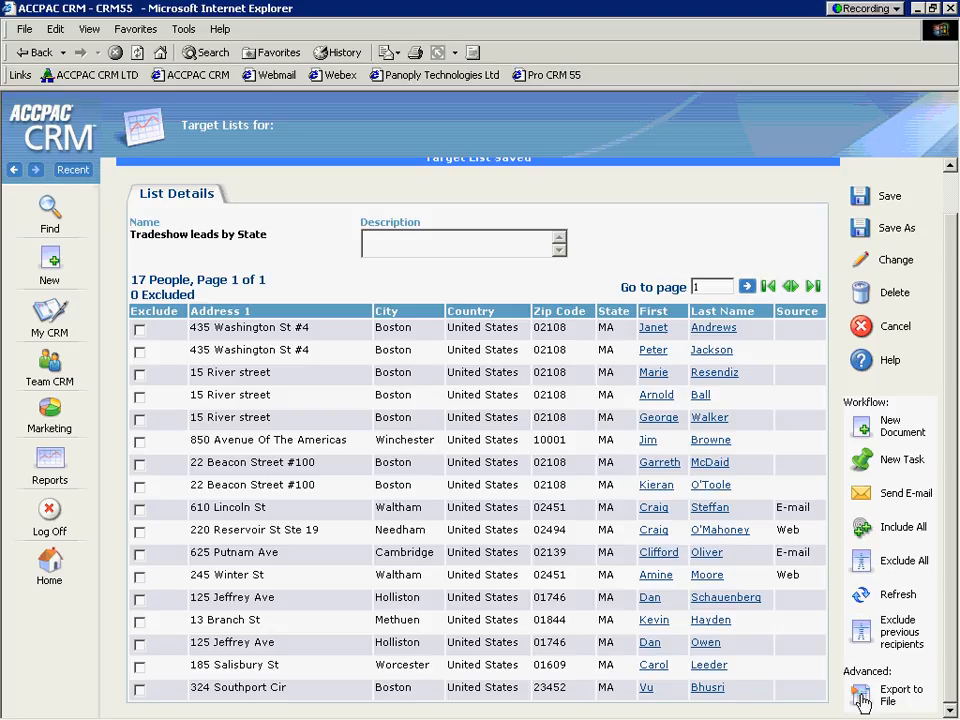
pyautogui.scroll(1, 950, 528)
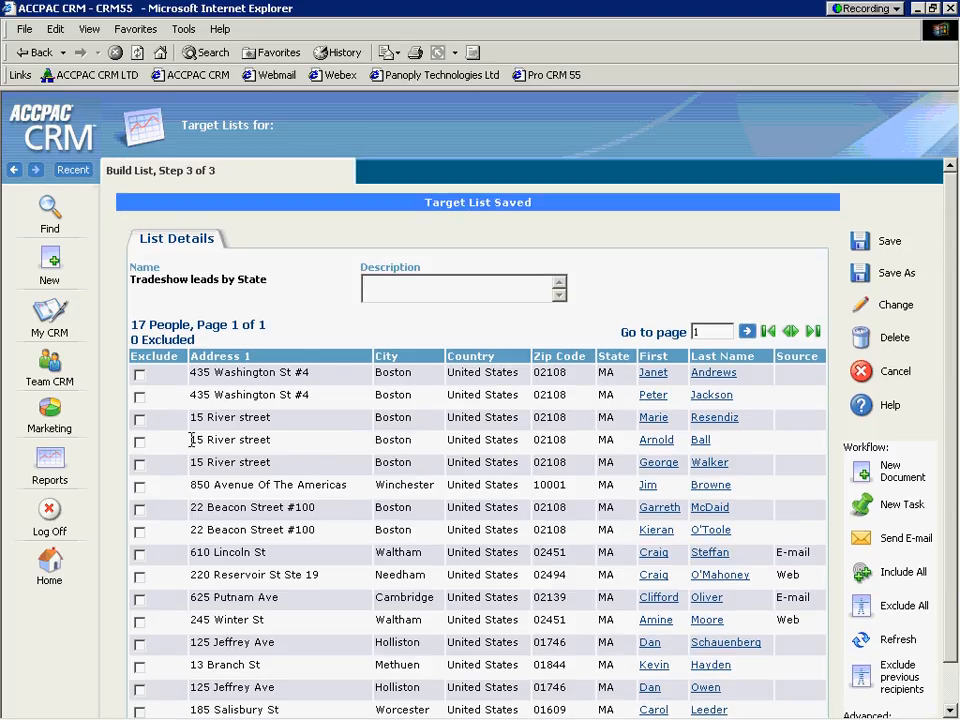
pyautogui.click(48, 414)
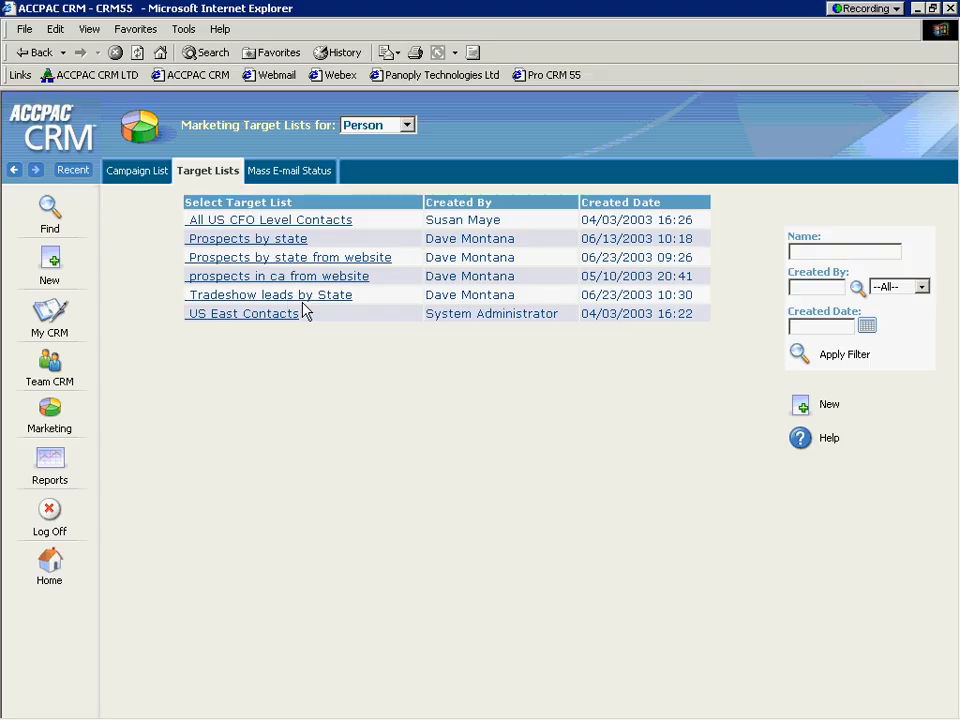
# Open the TimeNExpense Marketing Campaign from the campaign list and examine its waves, starting with Wave 1 - Awareness.
pyautogui.click(134, 172)
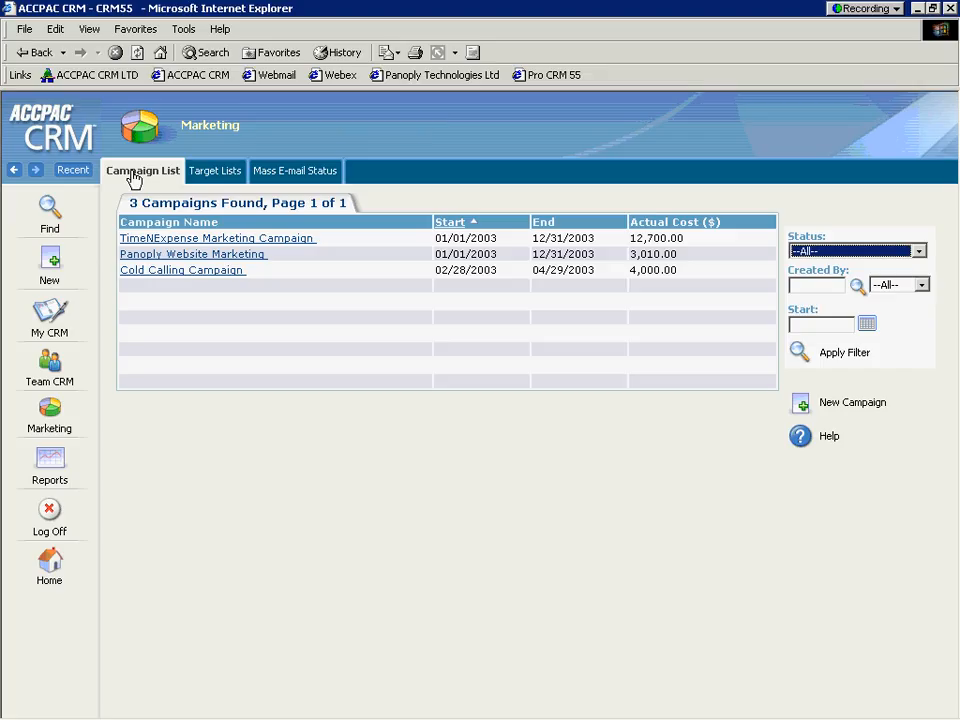
pyautogui.click(194, 243)
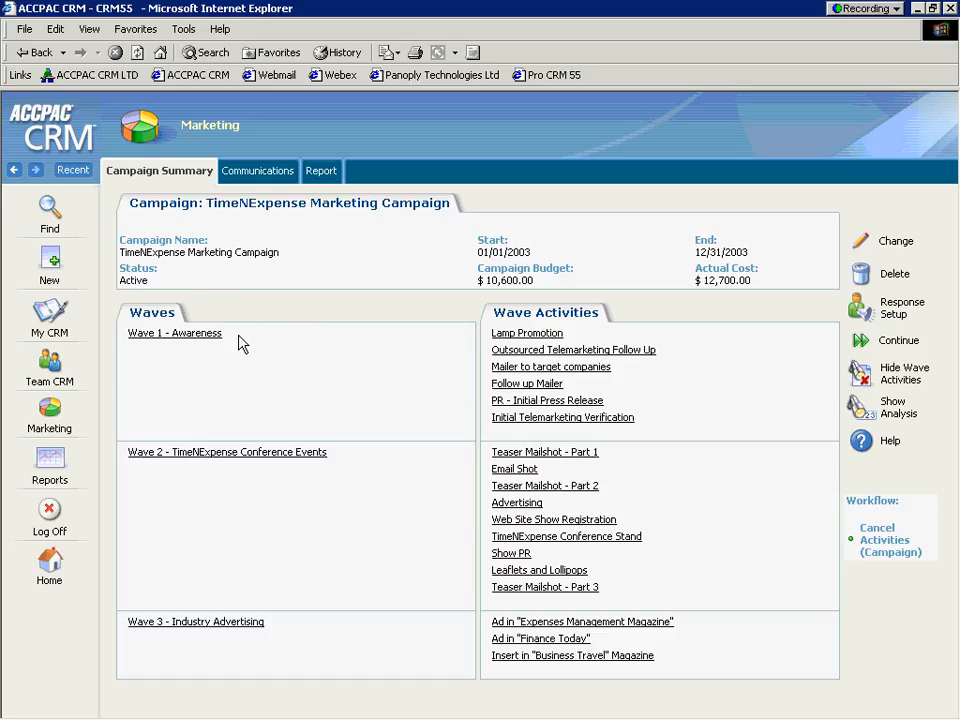
pyautogui.moveTo(240, 344); pyautogui.dragTo(176, 346)
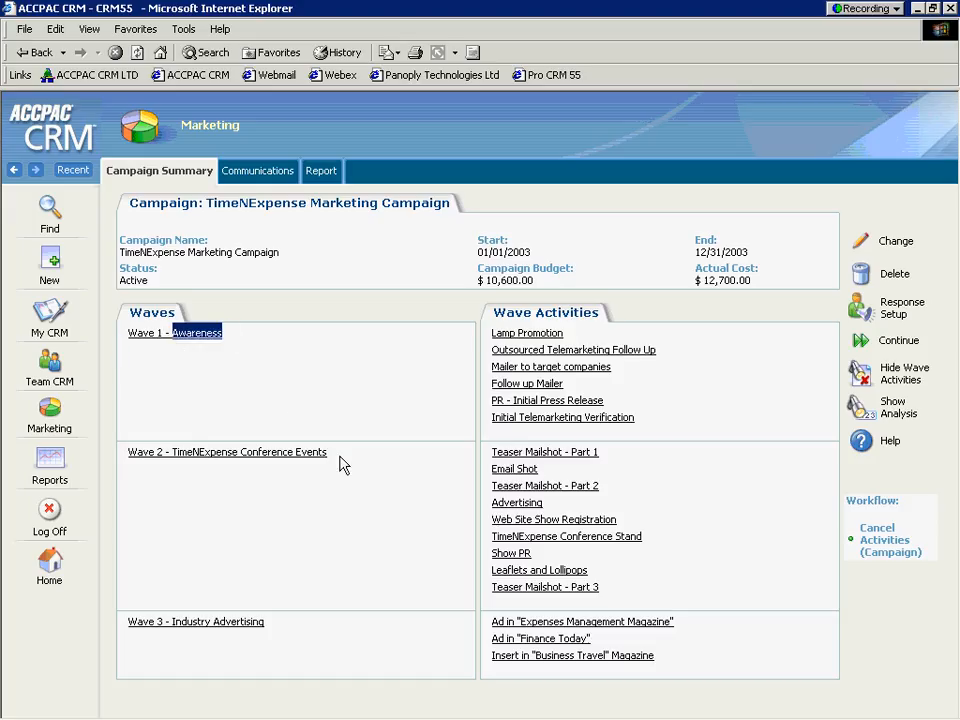
# Examine Wave 2 - TimeNExpense Conference Events and Wave 3 - Industry Advertising, and review the campaign's report, including the Sale Agreed opportunities.
pyautogui.moveTo(349, 460); pyautogui.dragTo(177, 465)
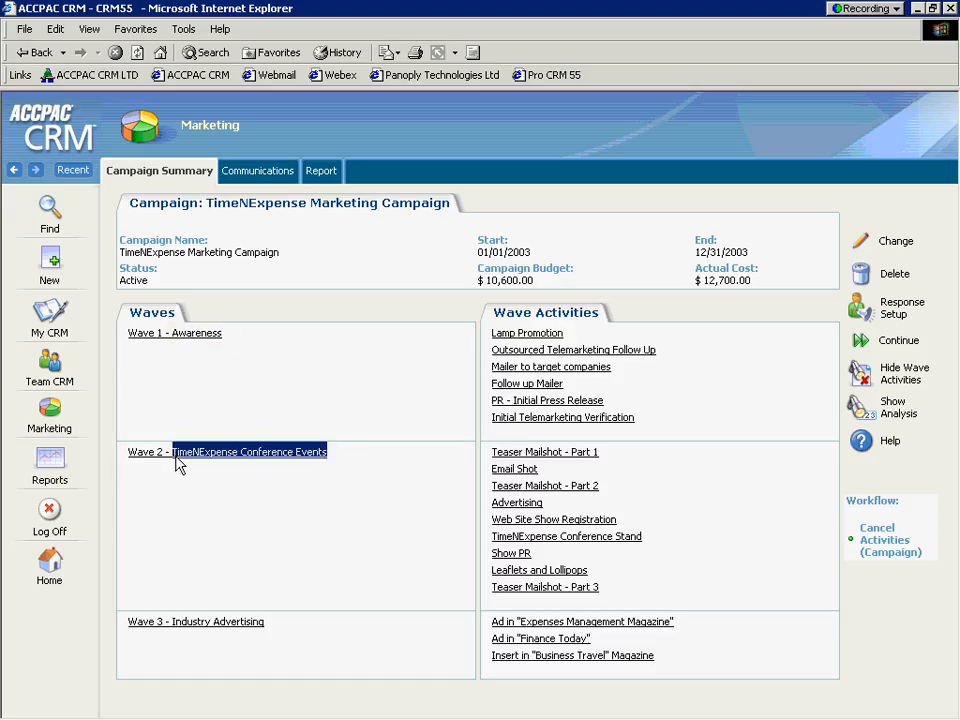
pyautogui.moveTo(276, 627); pyautogui.dragTo(186, 614)
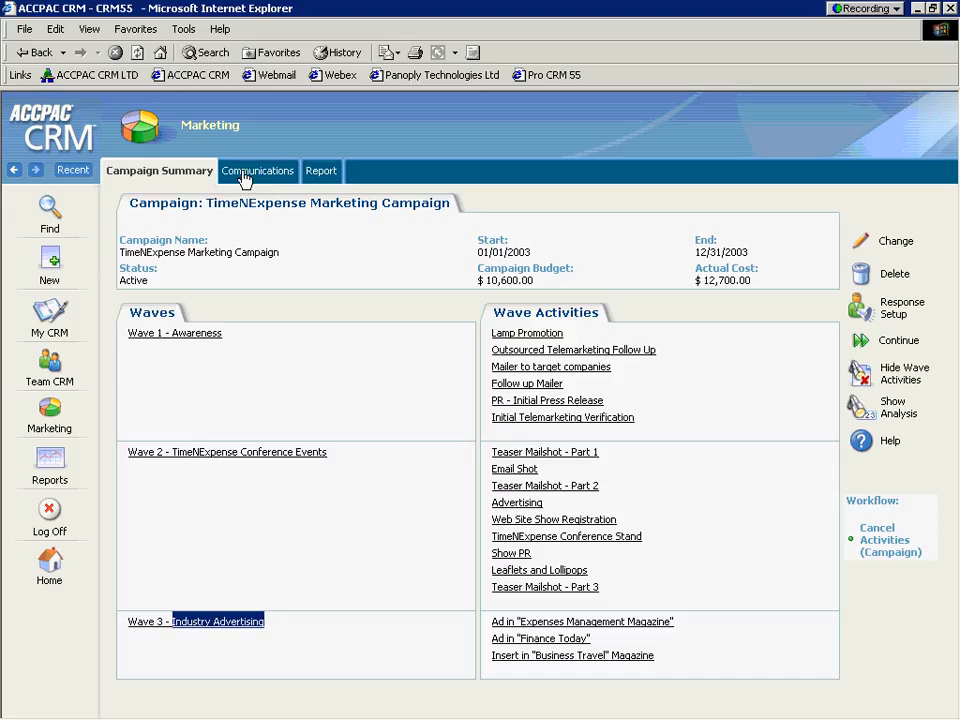
pyautogui.click(320, 173)
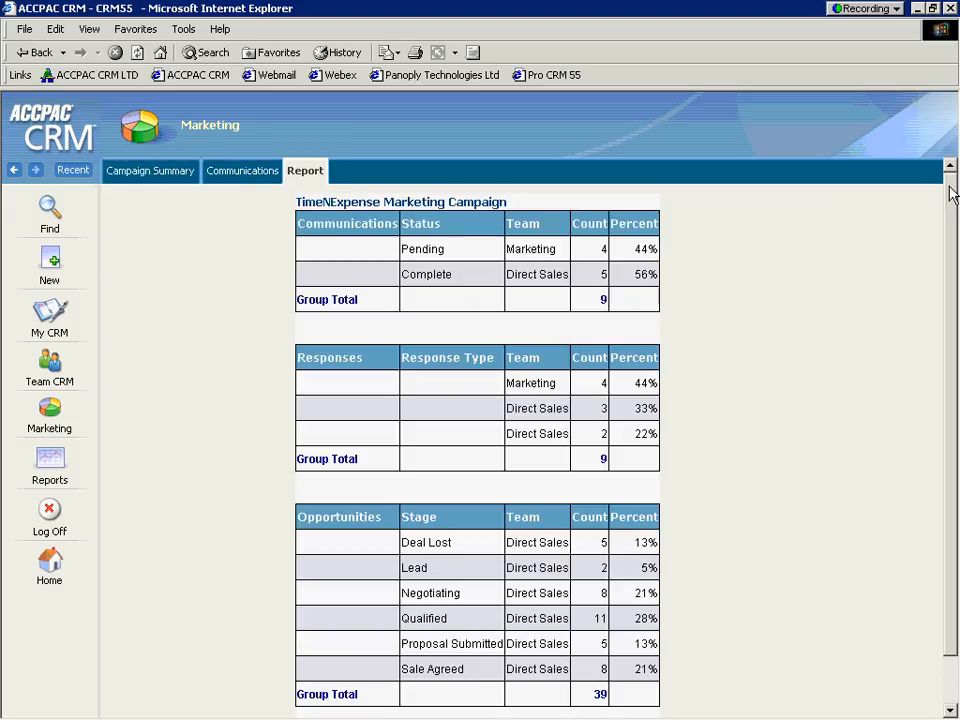
pyautogui.moveTo(950, 184); pyautogui.dragTo(951, 209)
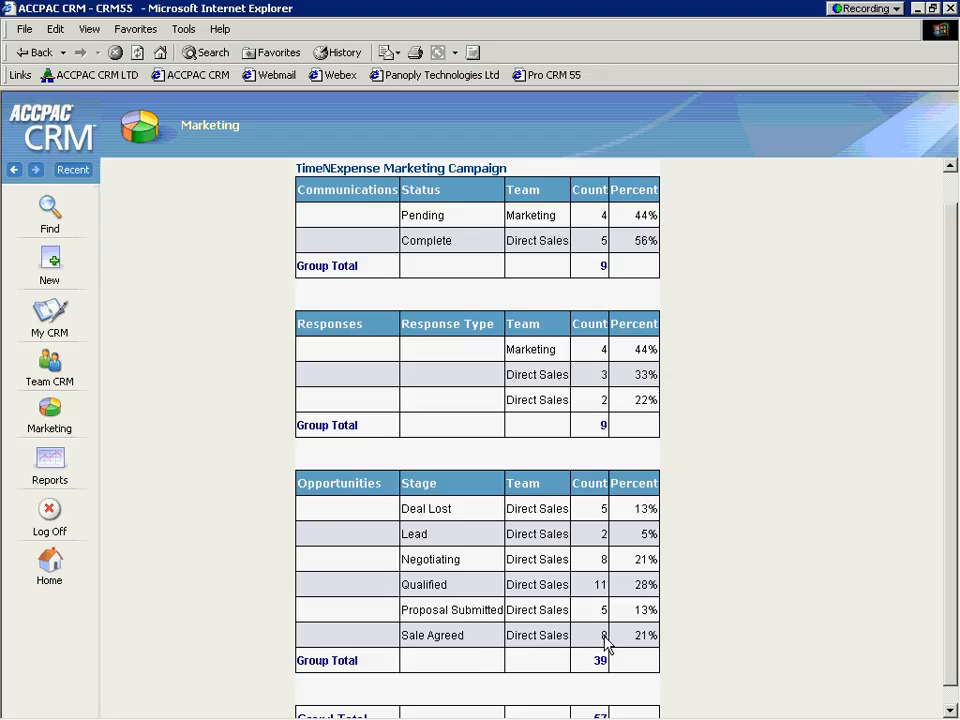
pyautogui.moveTo(509, 647); pyautogui.dragTo(414, 651)
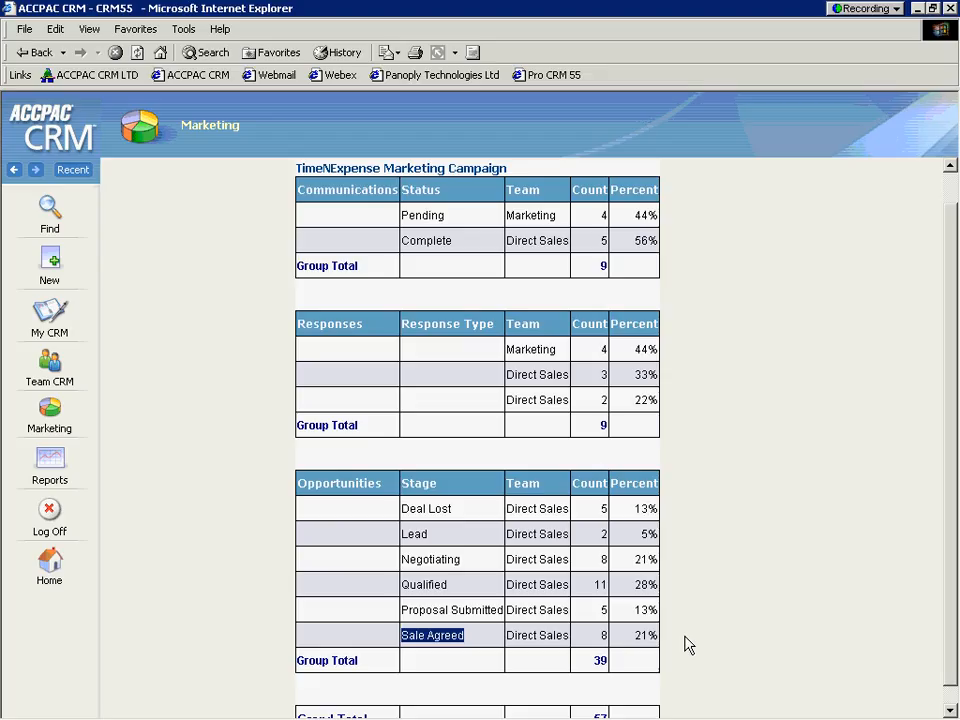
pyautogui.moveTo(948, 464); pyautogui.dragTo(951, 352)
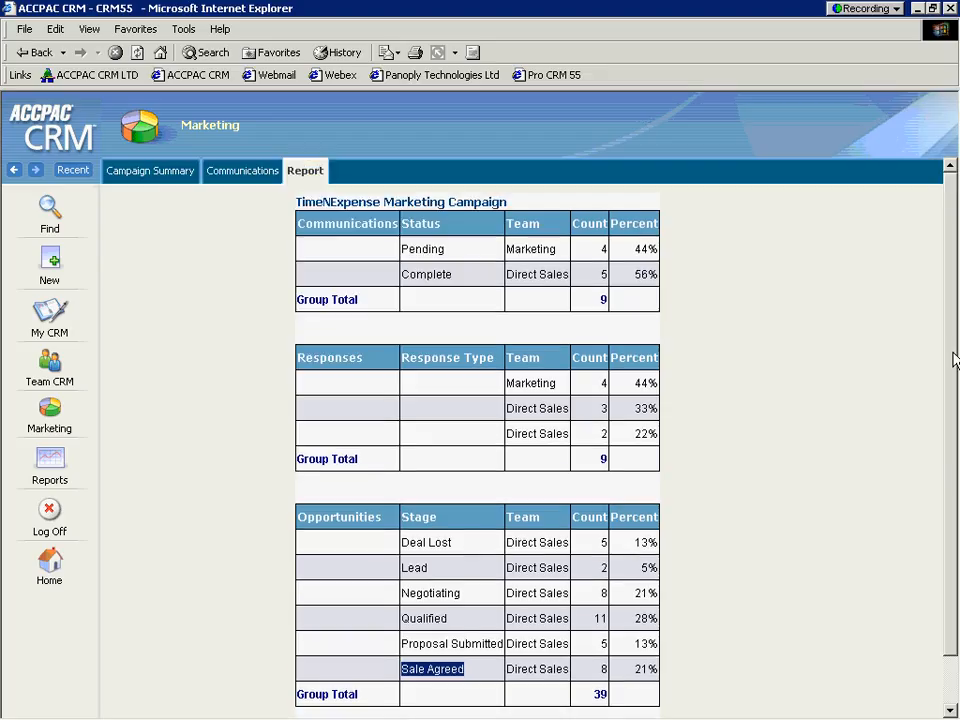
# From the campaign summary's Wave 1 - Awareness, edit the Lamp Promotion activity and set its target list to Tradeshow leads by State.
pyautogui.click(157, 177)
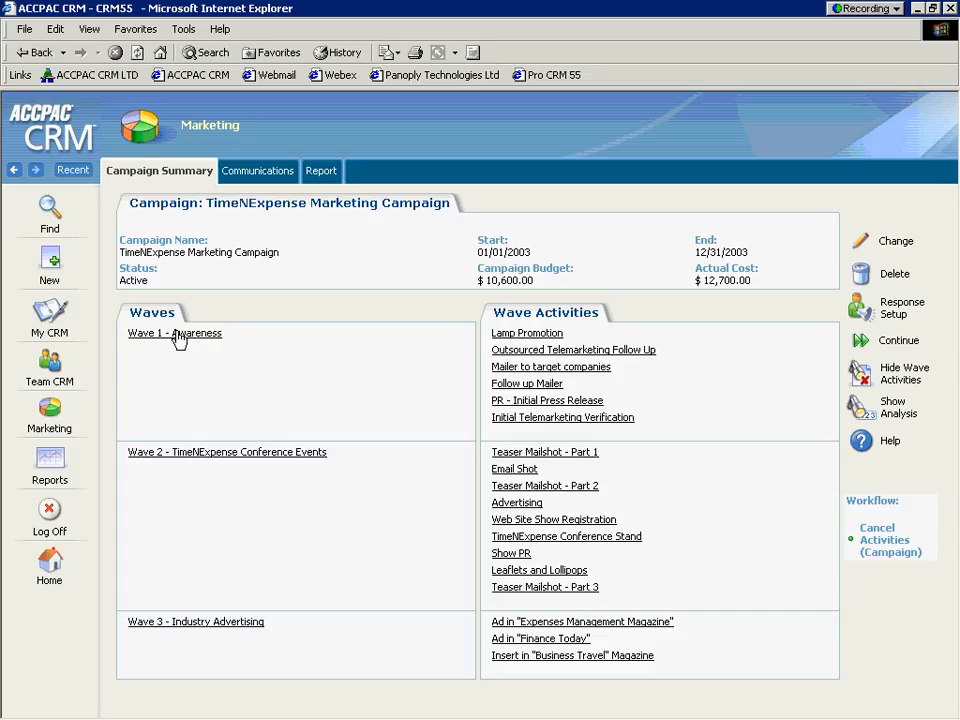
pyautogui.click(178, 334)
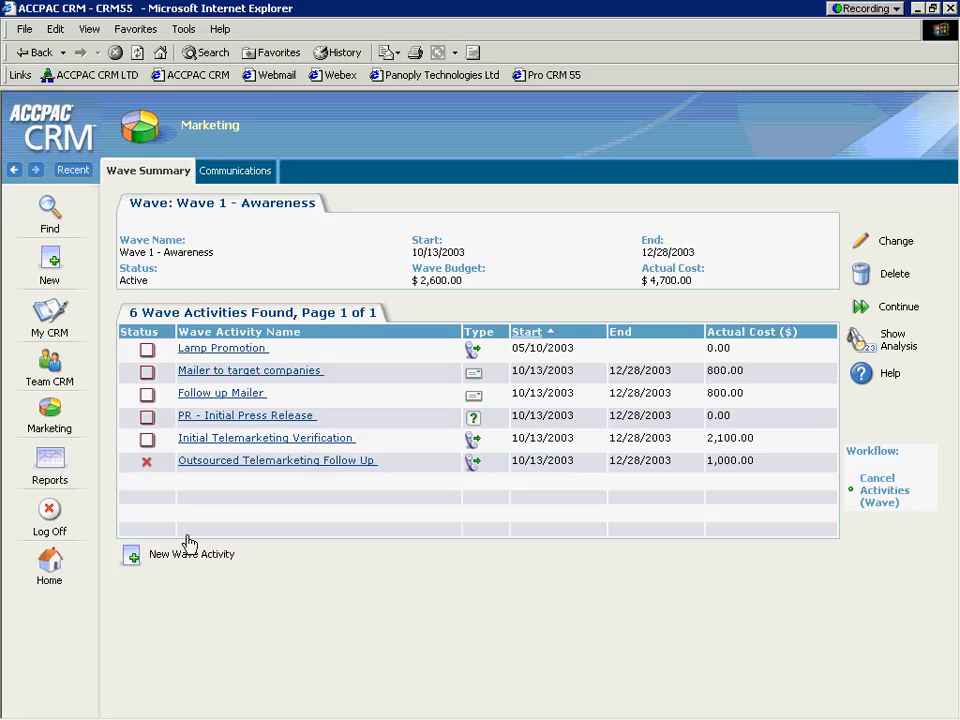
pyautogui.click(220, 352)
pyautogui.click(860, 246)
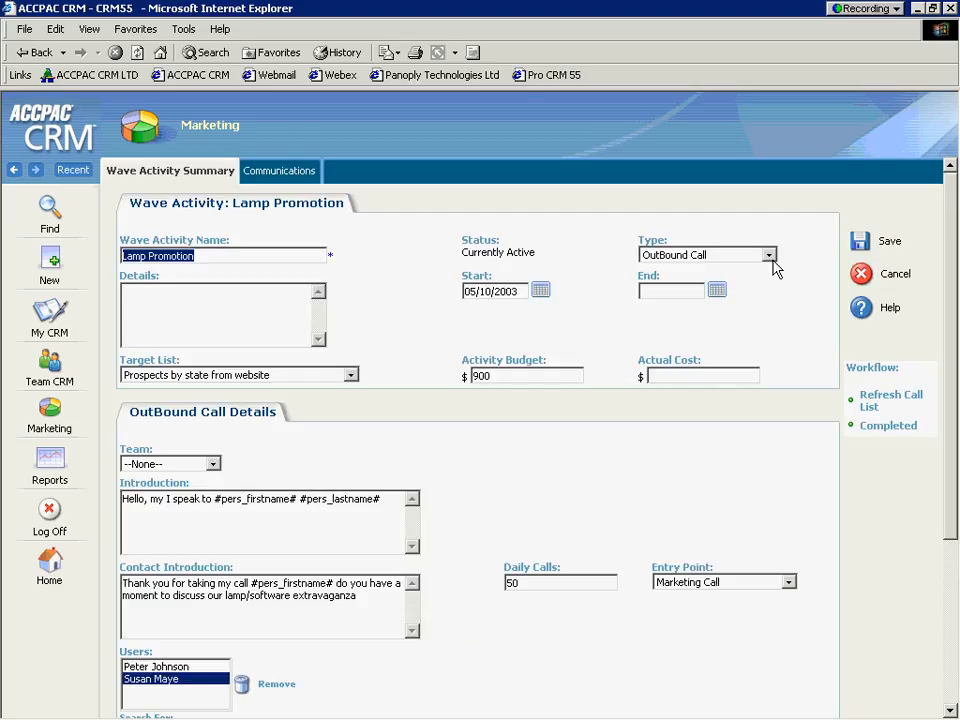
pyautogui.click(351, 376)
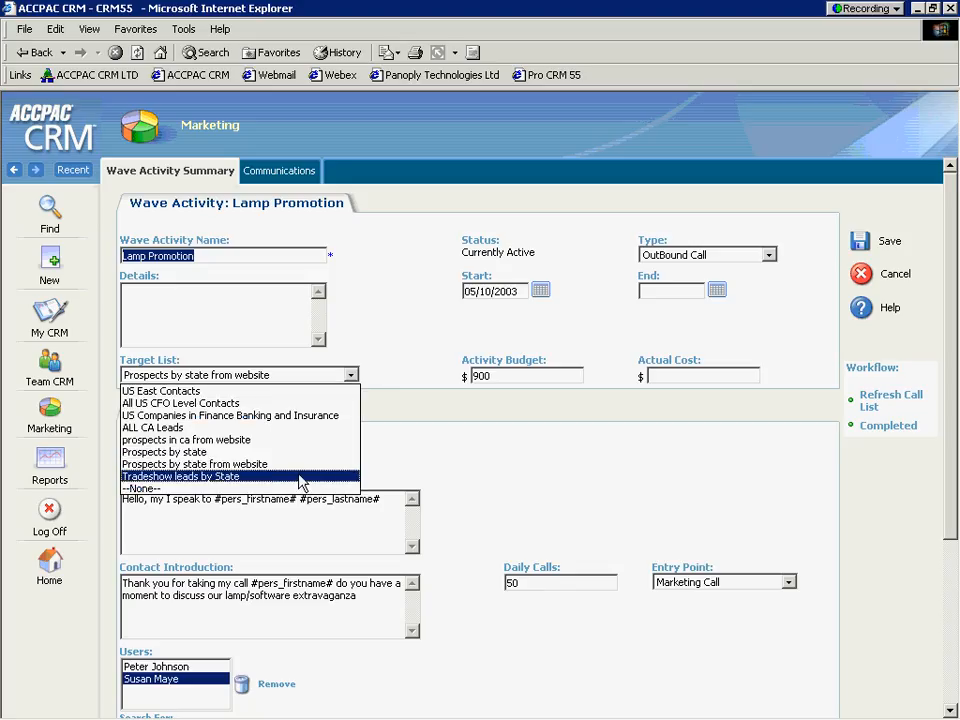
pyautogui.click(300, 477)
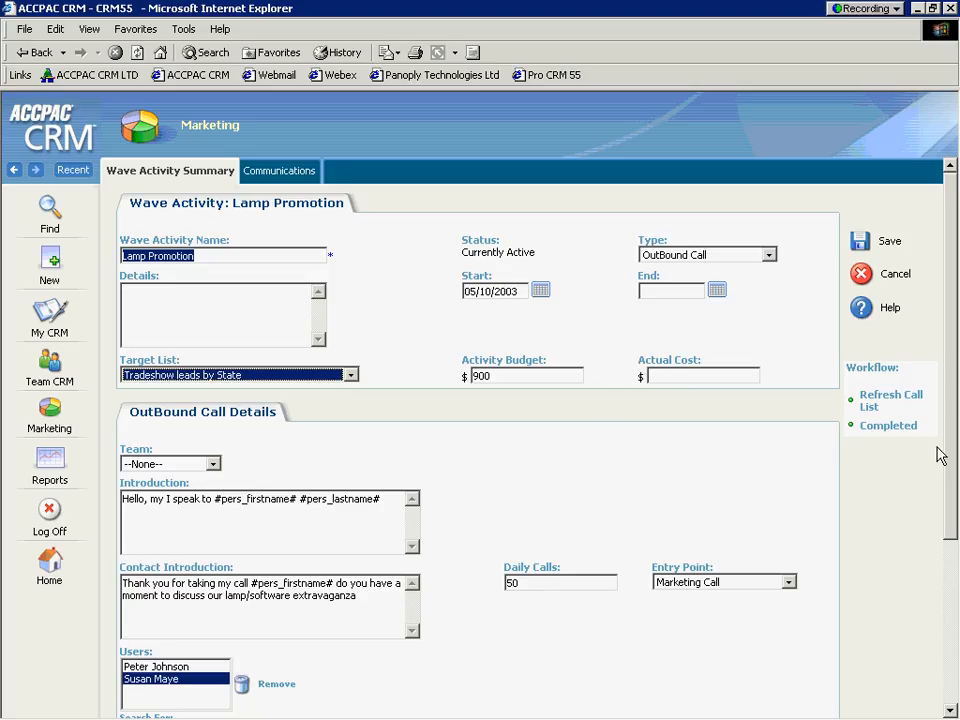
pyautogui.moveTo(951, 304); pyautogui.dragTo(957, 501)
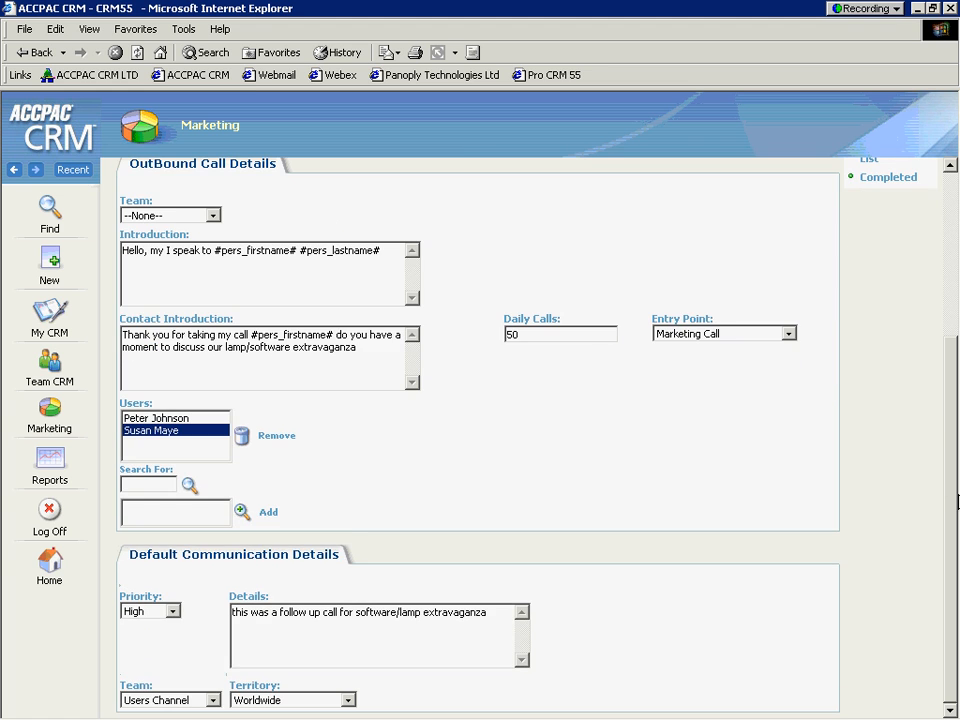